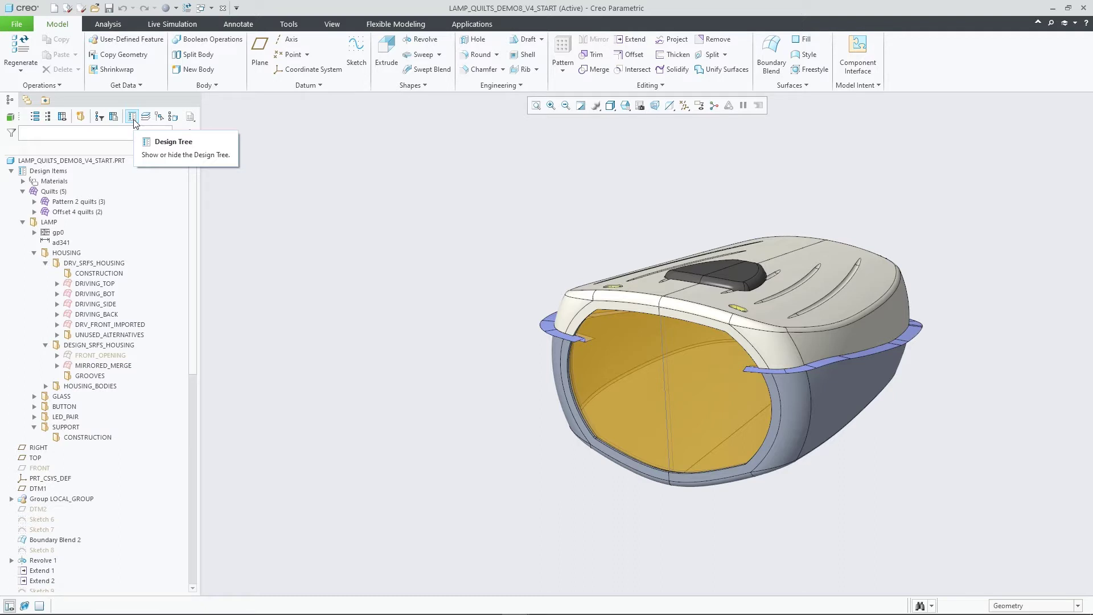
- Turn on the Design Tree toggle so the design tree shows as a separate panel
{"action": "left_click", "coordinate": [133, 117]}
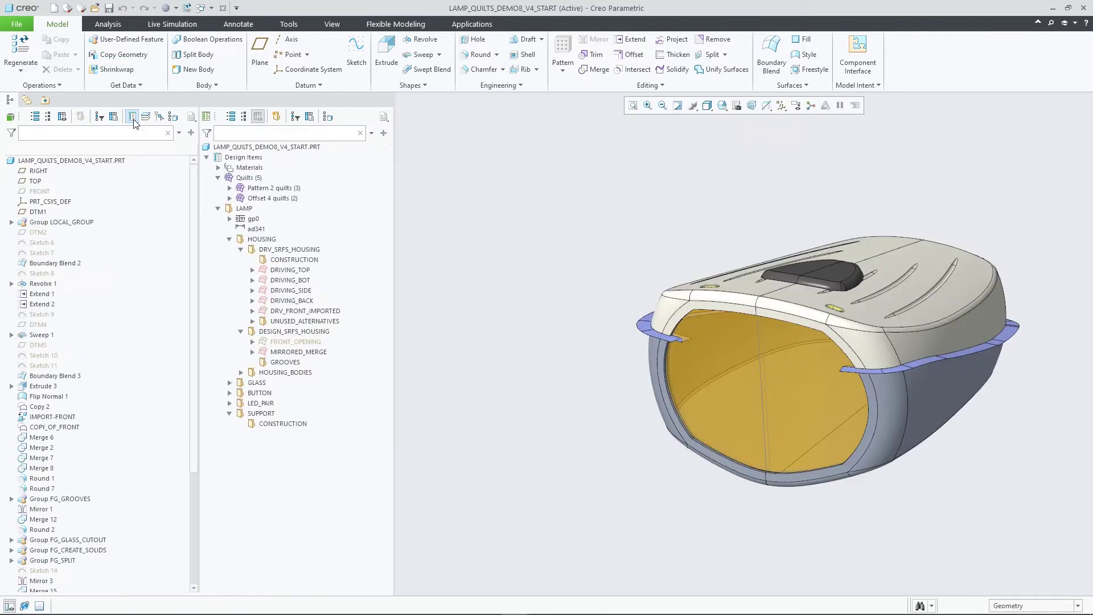
{"action": "left_click", "coordinate": [296, 122]}
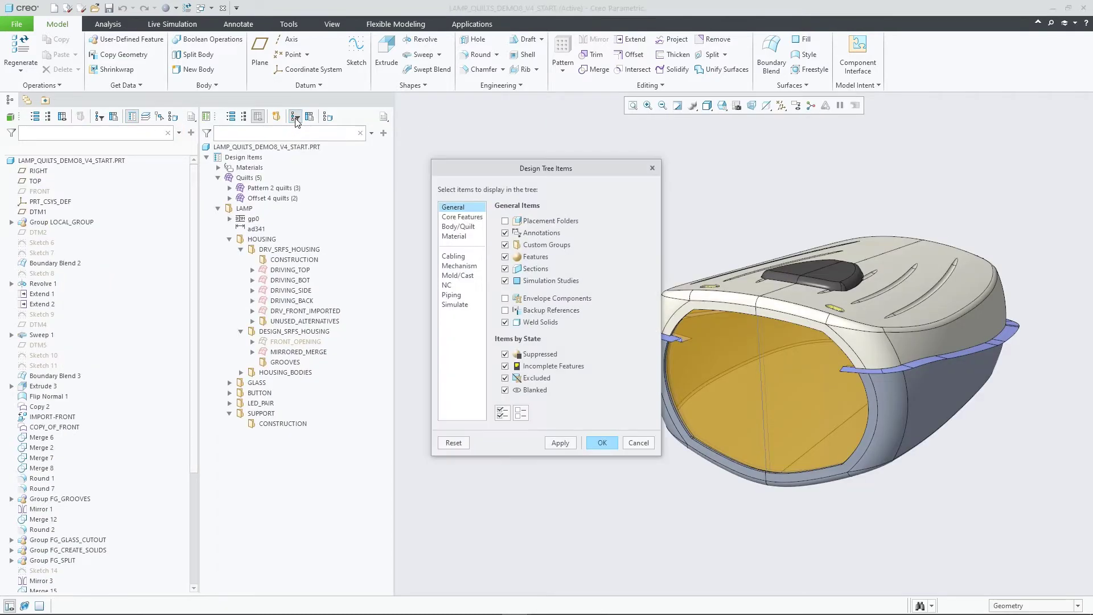
{"action": "left_click", "coordinate": [472, 227]}
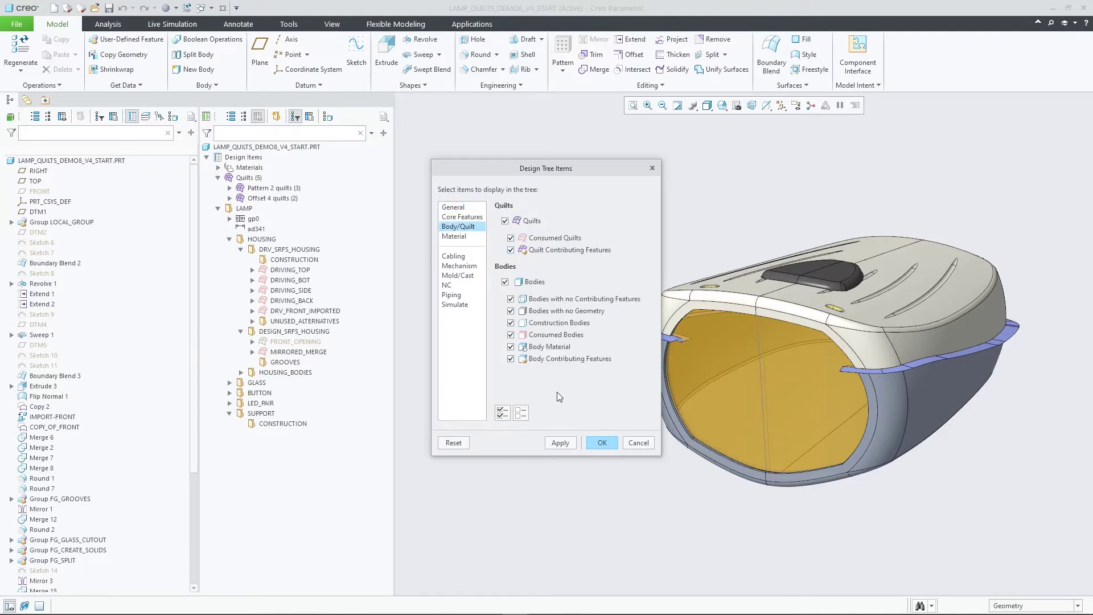
{"action": "left_click", "coordinate": [613, 443]}
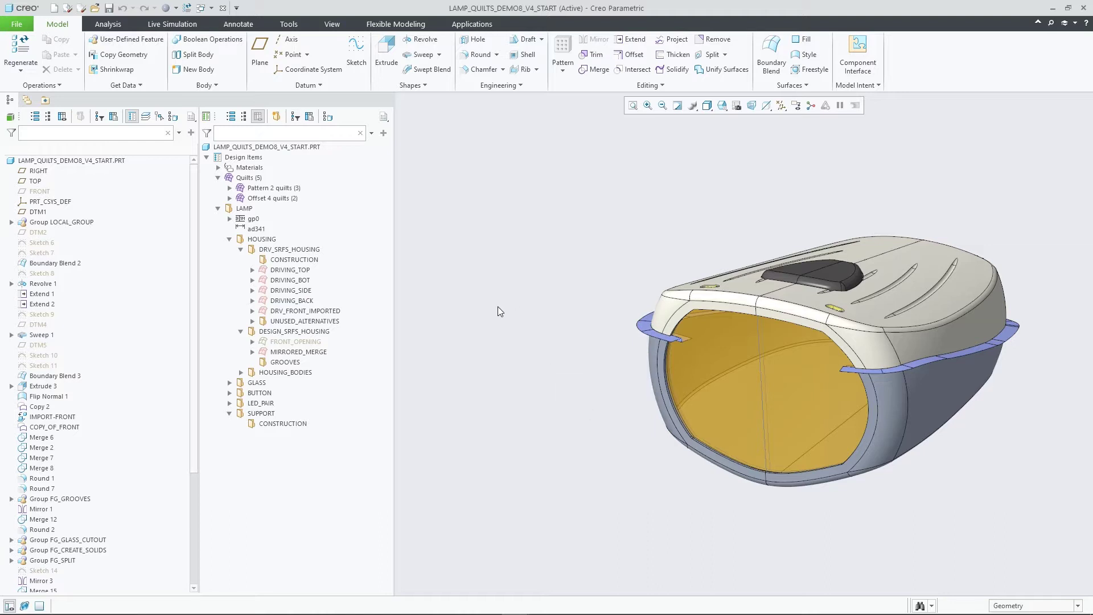
{"action": "left_click", "coordinate": [483, 24]}
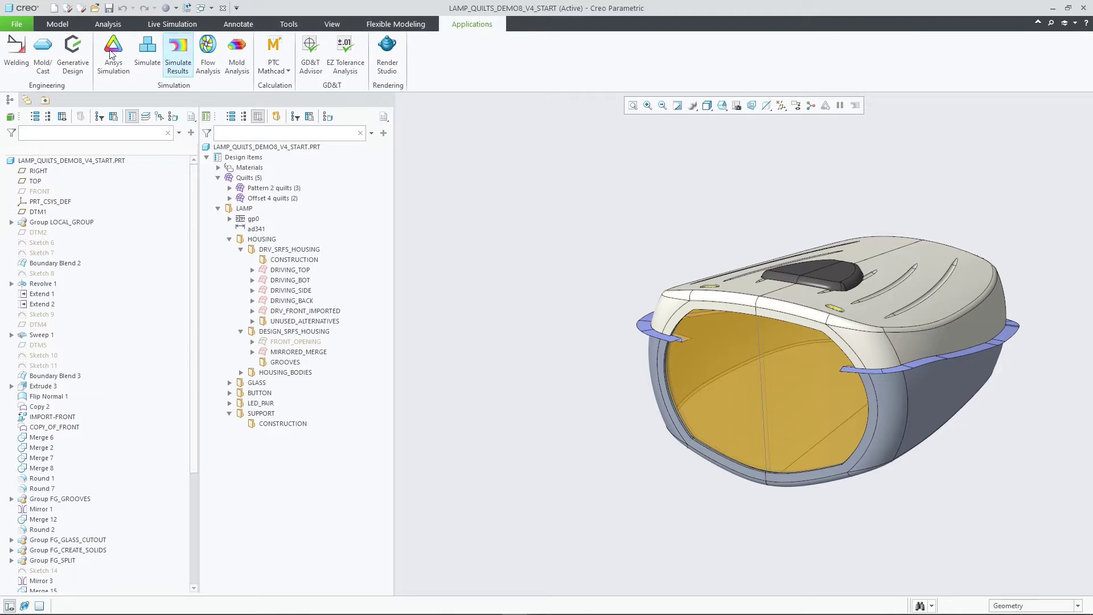
{"action": "left_click", "coordinate": [16, 52]}
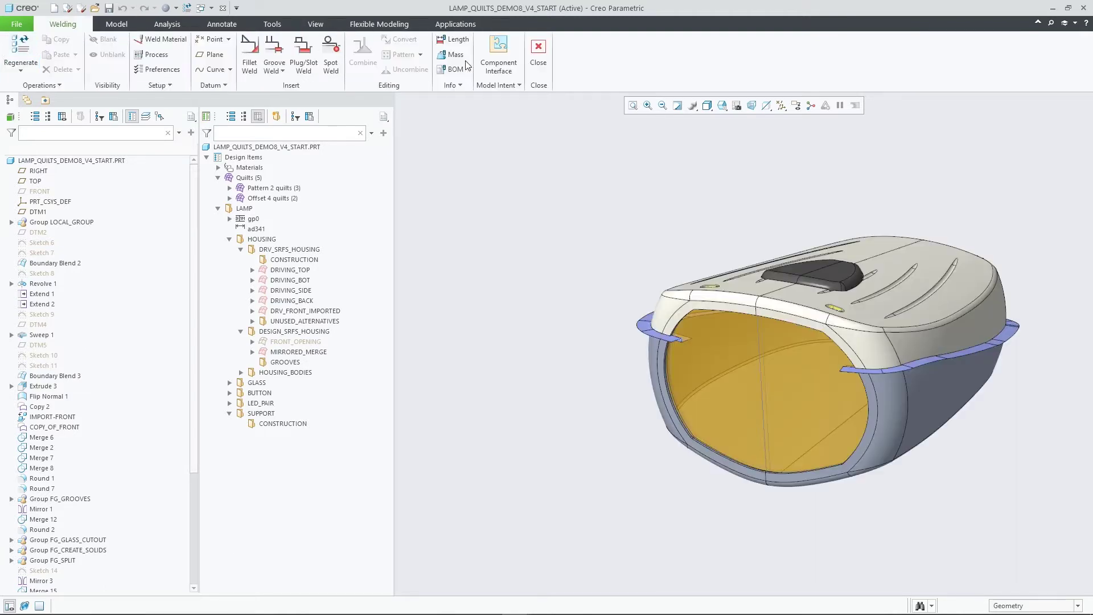
{"action": "left_click", "coordinate": [538, 54]}
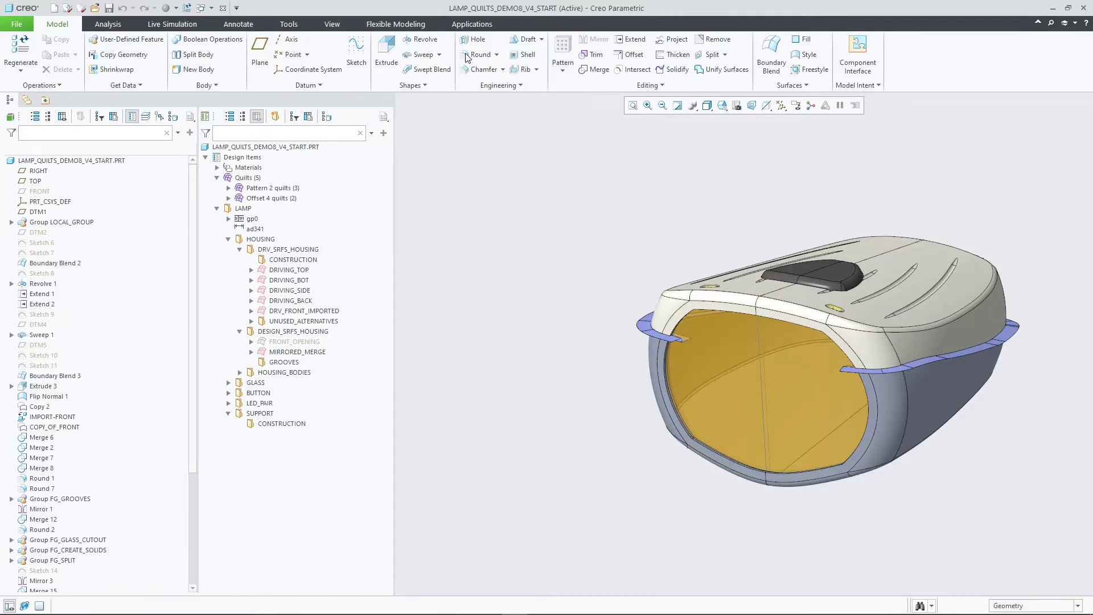
{"action": "left_click", "coordinate": [472, 24]}
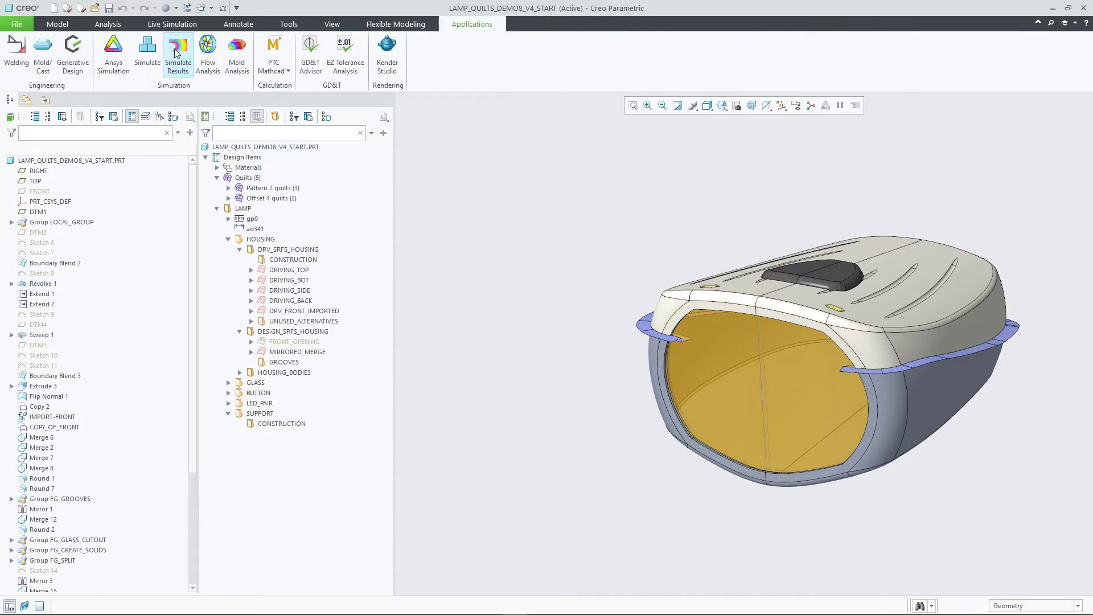
{"action": "left_click", "coordinate": [113, 51]}
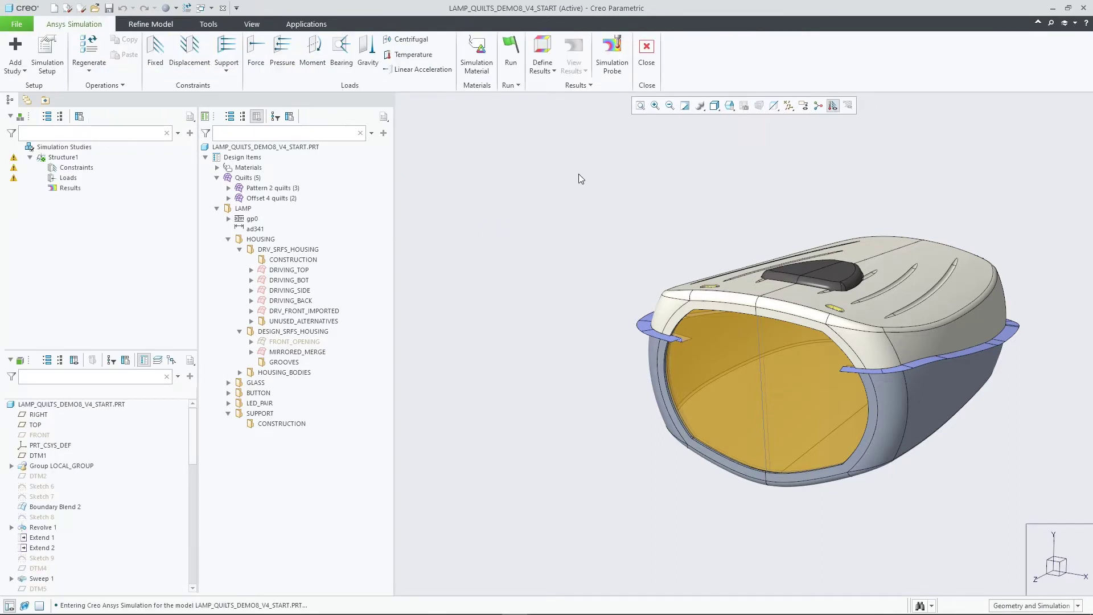
{"action": "left_click", "coordinate": [646, 54]}
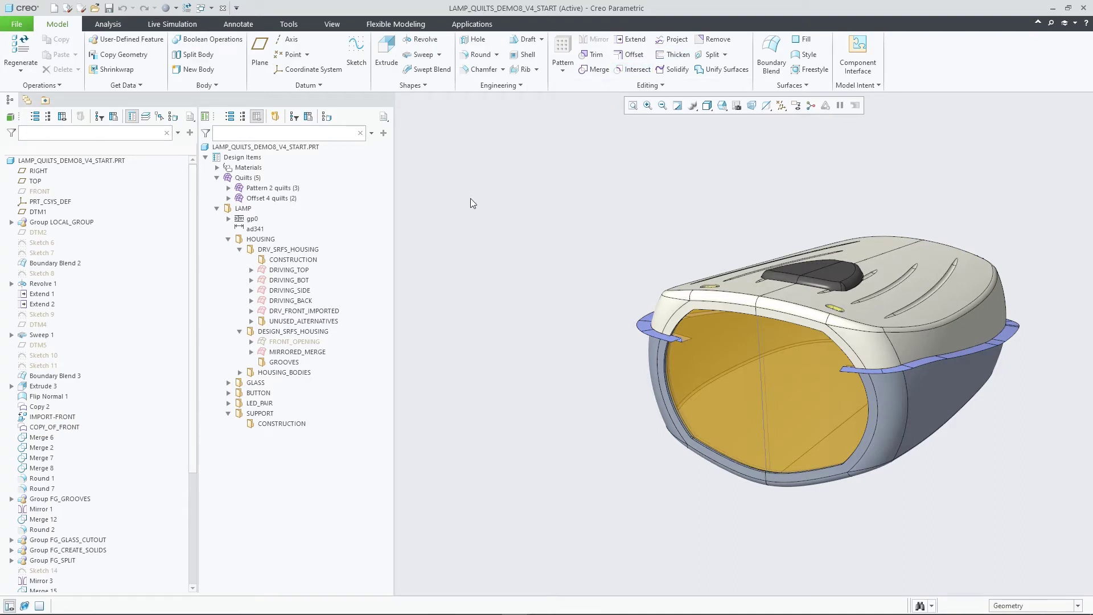
{"action": "left_click", "coordinate": [295, 311]}
{"action": "right_click", "coordinate": [296, 312]}
{"action": "left_click", "coordinate": [333, 315]}
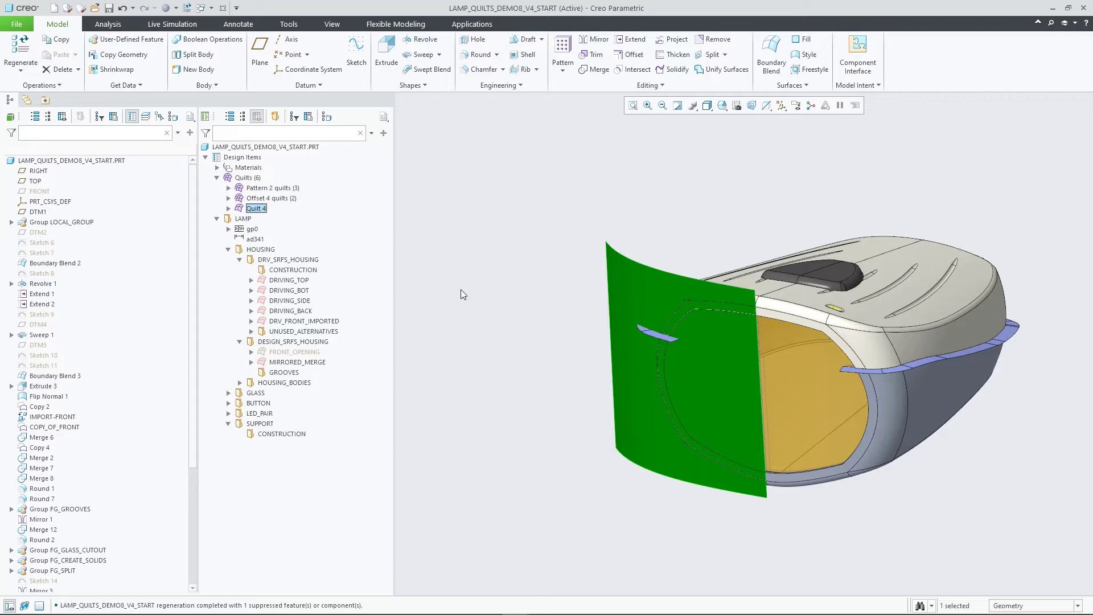
{"action": "left_click", "coordinate": [229, 209]}
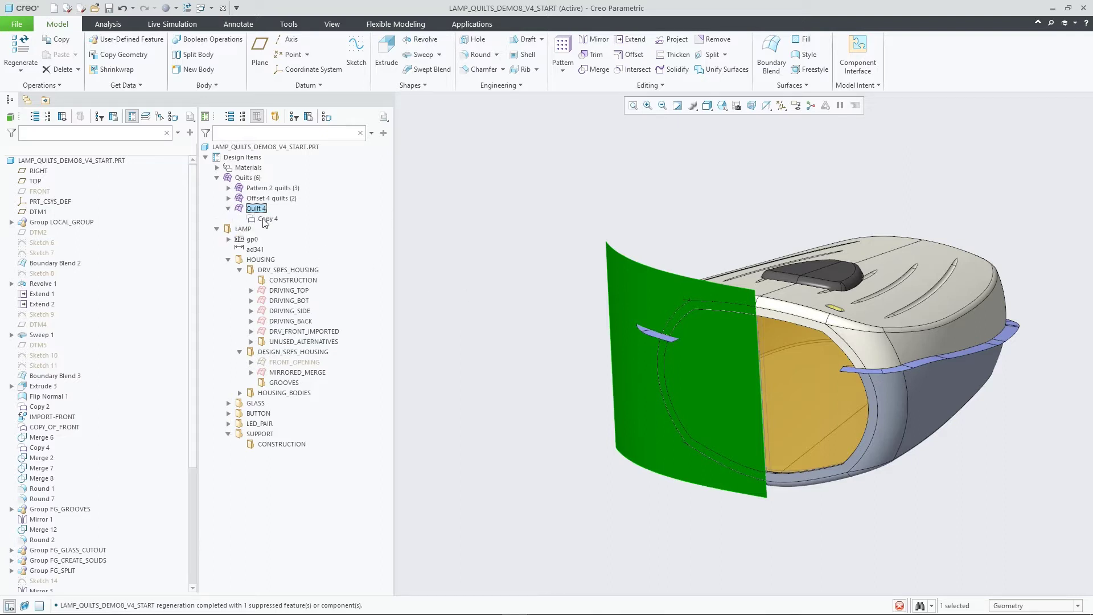
{"action": "right_click", "coordinate": [265, 221]}
{"action": "left_click", "coordinate": [311, 331]}
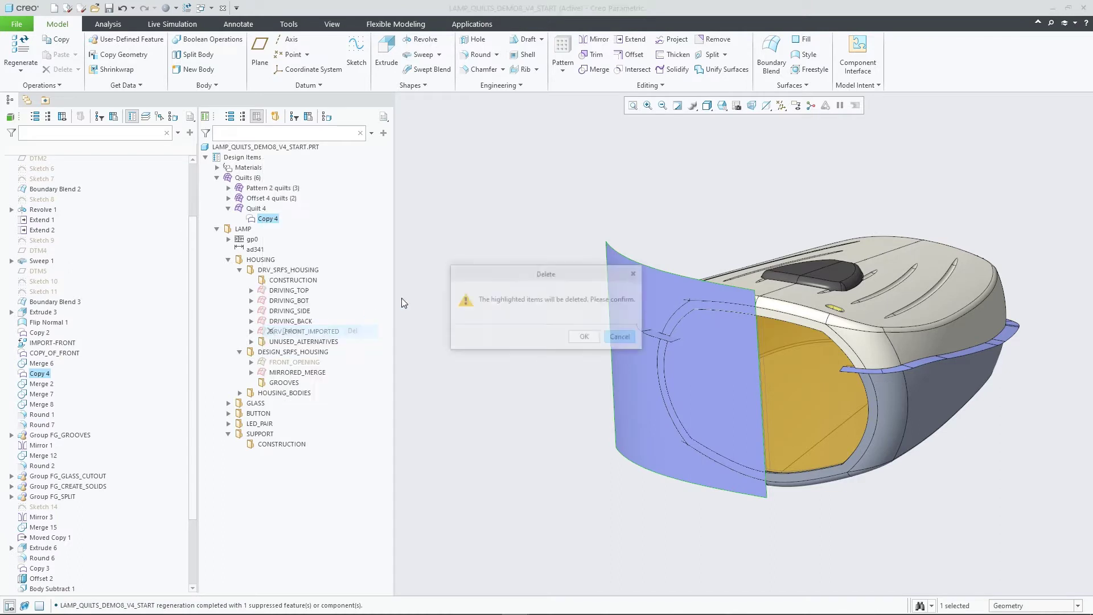
{"action": "left_click", "coordinate": [585, 337]}
- Move DTM2, DTM4, DTM5 and Sketches 6–11 into the CONSTRUCTION folder, then collapse it
{"action": "scroll", "coordinate": [89, 265], "scroll_direction": "up", "scroll_amount": 3}
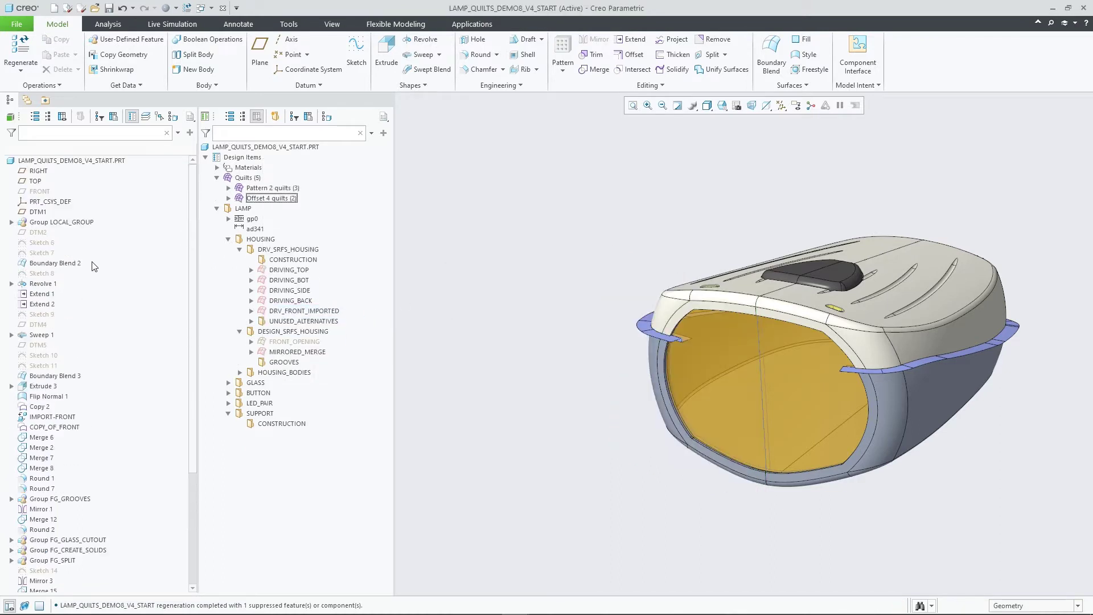
{"action": "left_click", "coordinate": [38, 232]}
{"action": "left_click", "coordinate": [41, 252], "text": "shift"}
{"action": "left_click", "coordinate": [41, 274], "text": "ctrl"}
{"action": "left_click", "coordinate": [41, 315], "text": "ctrl"}
{"action": "left_click", "coordinate": [40, 324], "text": "ctrl"}
{"action": "left_click", "coordinate": [46, 364], "text": "shift"}
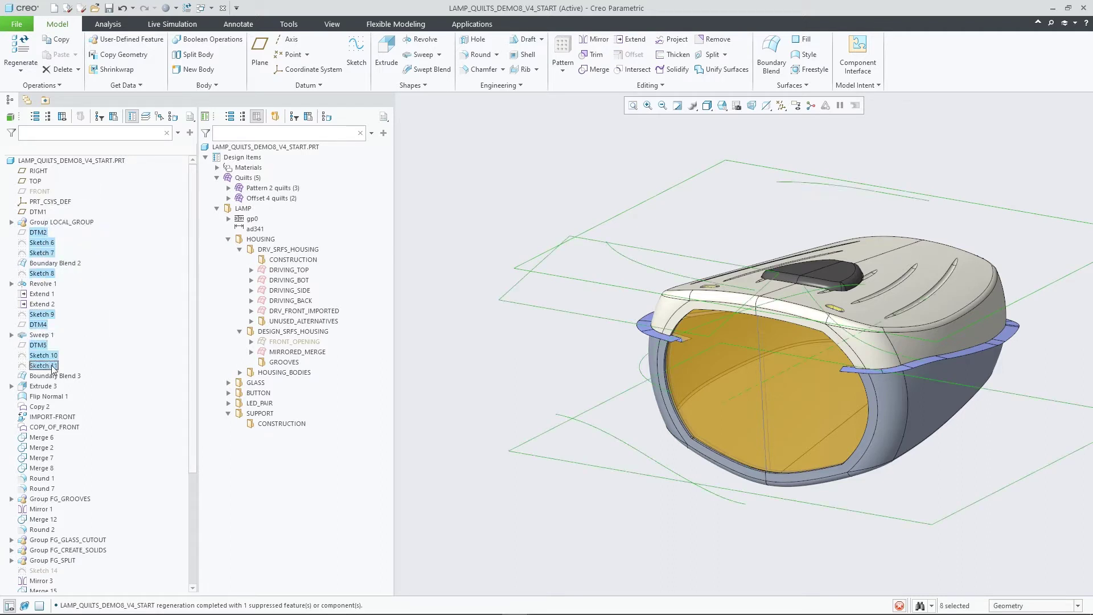
{"action": "mouse_move", "coordinate": [44, 364]}
{"action": "left_mouse_down"}
{"action": "mouse_move", "coordinate": [296, 277]}
{"action": "mouse_move", "coordinate": [312, 254]}
{"action": "left_mouse_up"}
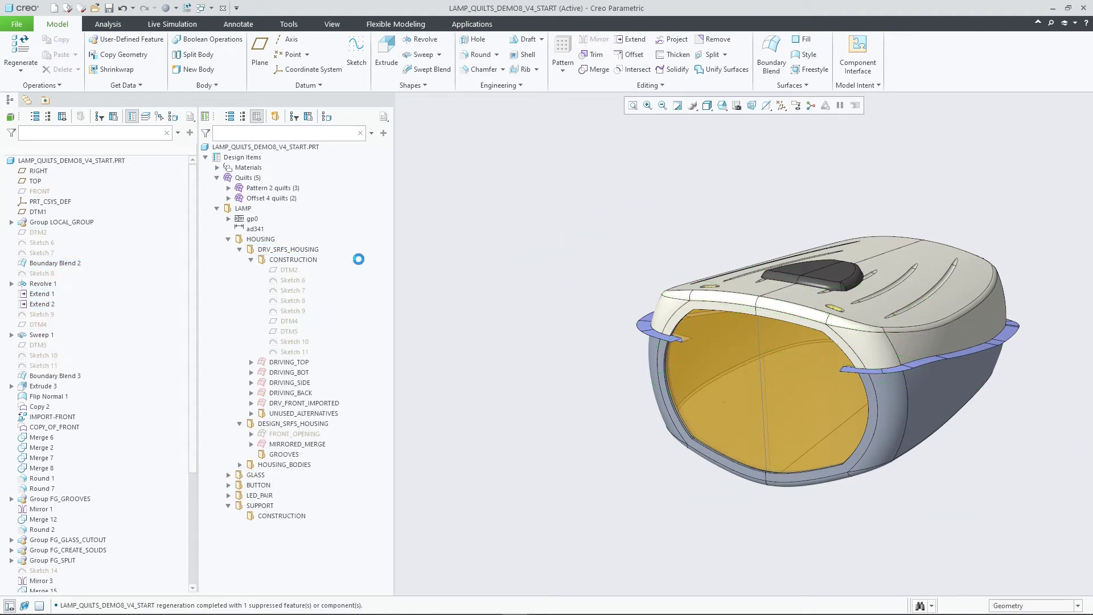
{"action": "left_click", "coordinate": [251, 260]}
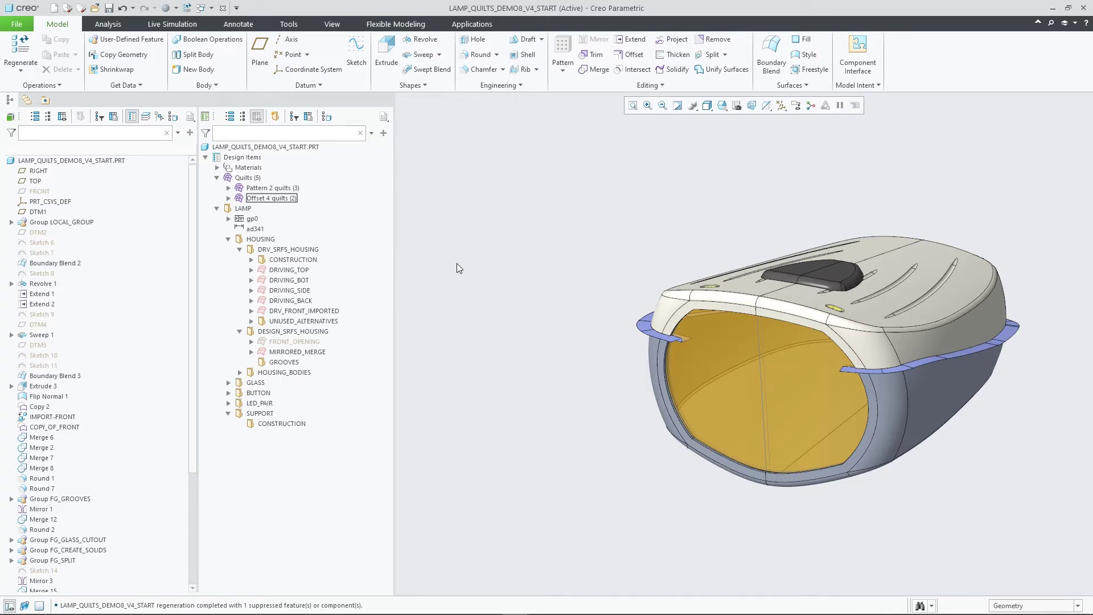
{"action": "left_click", "coordinate": [306, 261]}
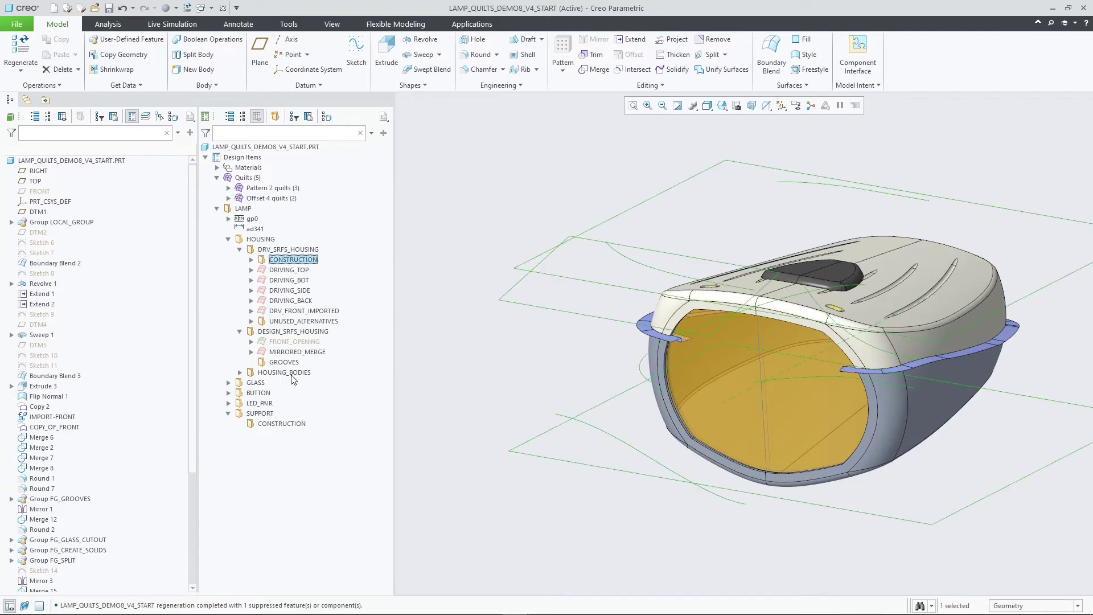
{"action": "left_click", "coordinate": [283, 424], "text": "ctrl"}
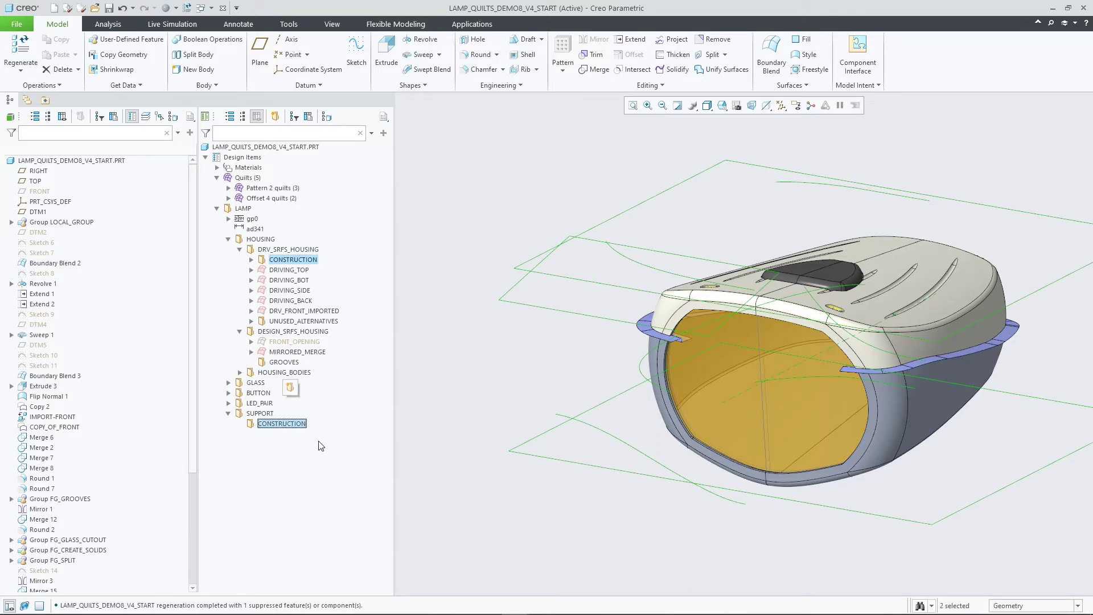
{"action": "left_click", "coordinate": [372, 133]}
{"action": "left_click", "coordinate": [406, 185]}
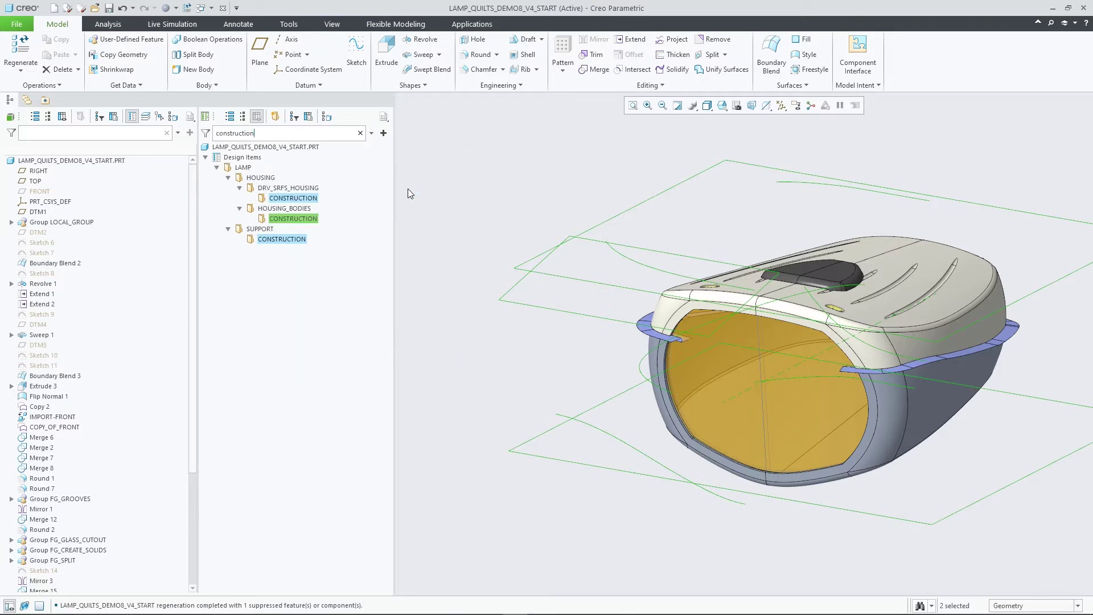
{"action": "left_click", "coordinate": [360, 133]}
{"action": "left_click", "coordinate": [470, 209]}
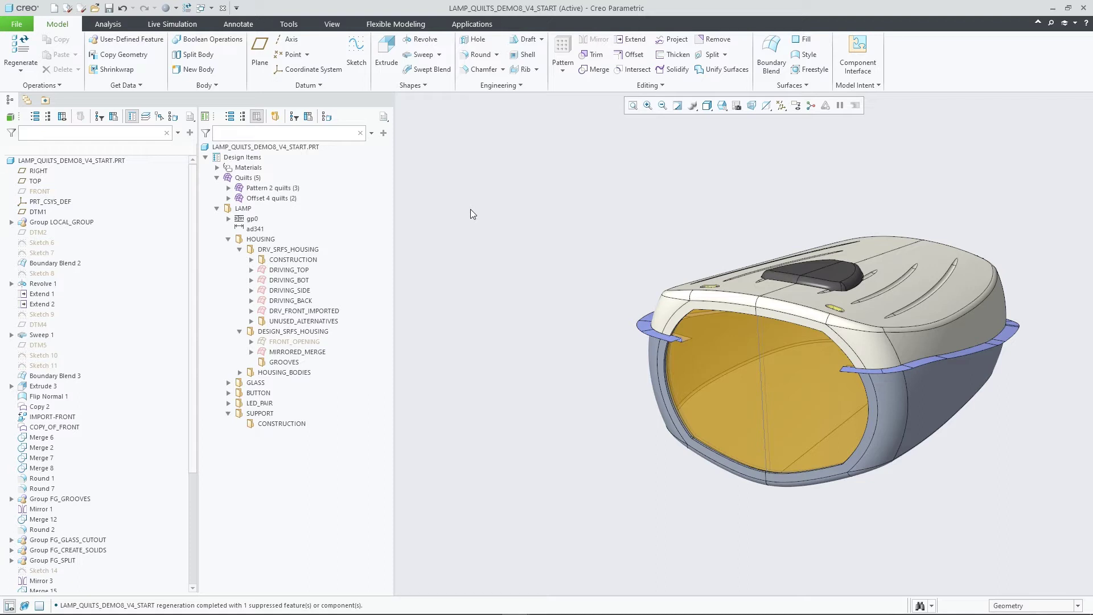
- In DRIVING_SIDE, move Round 7 just below Merge 8, ahead of Round 1, and check both rounds
{"action": "left_click", "coordinate": [251, 290]}
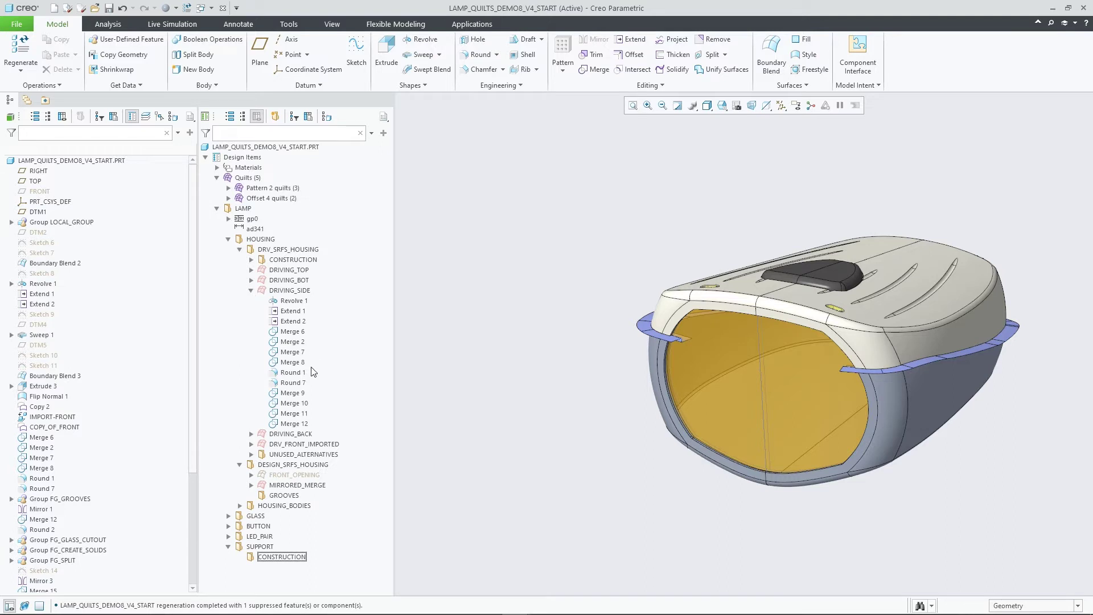
{"action": "left_click", "coordinate": [295, 383]}
{"action": "left_click", "coordinate": [295, 383], "text": "ctrl"}
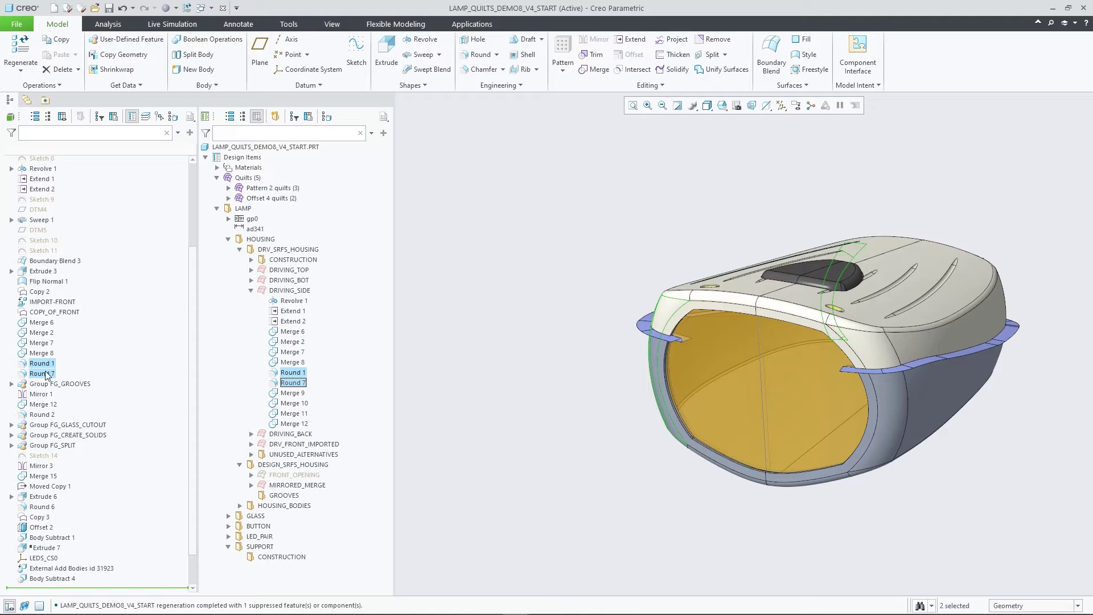
{"action": "left_click", "coordinate": [293, 383]}
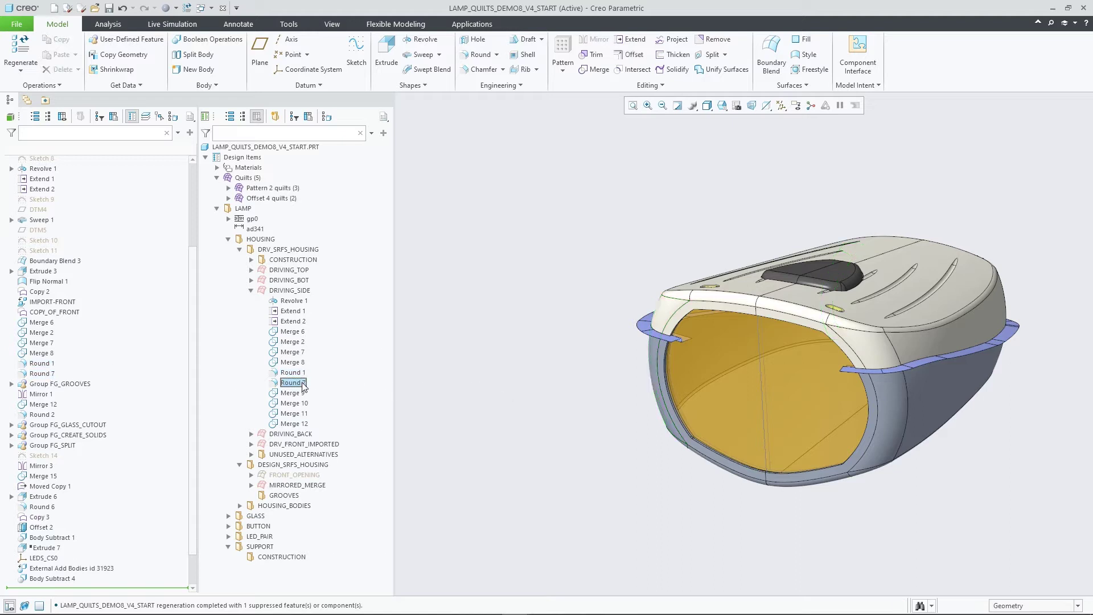
{"action": "left_click_drag", "start_coordinate": [294, 382], "coordinate": [341, 365]}
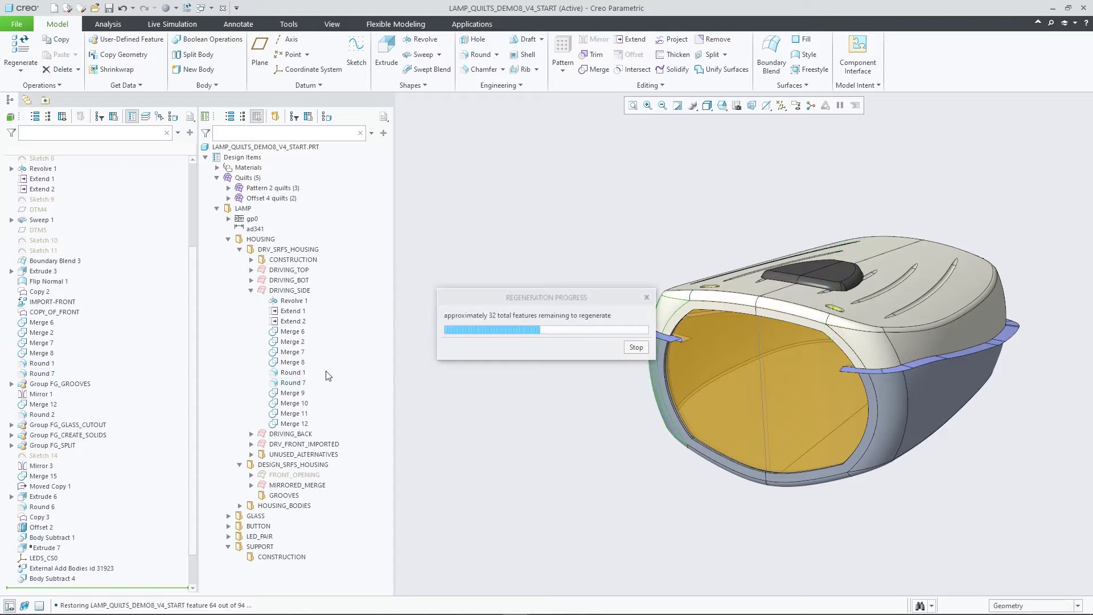
{"action": "left_click", "coordinate": [41, 364]}
{"action": "left_click", "coordinate": [42, 374]}
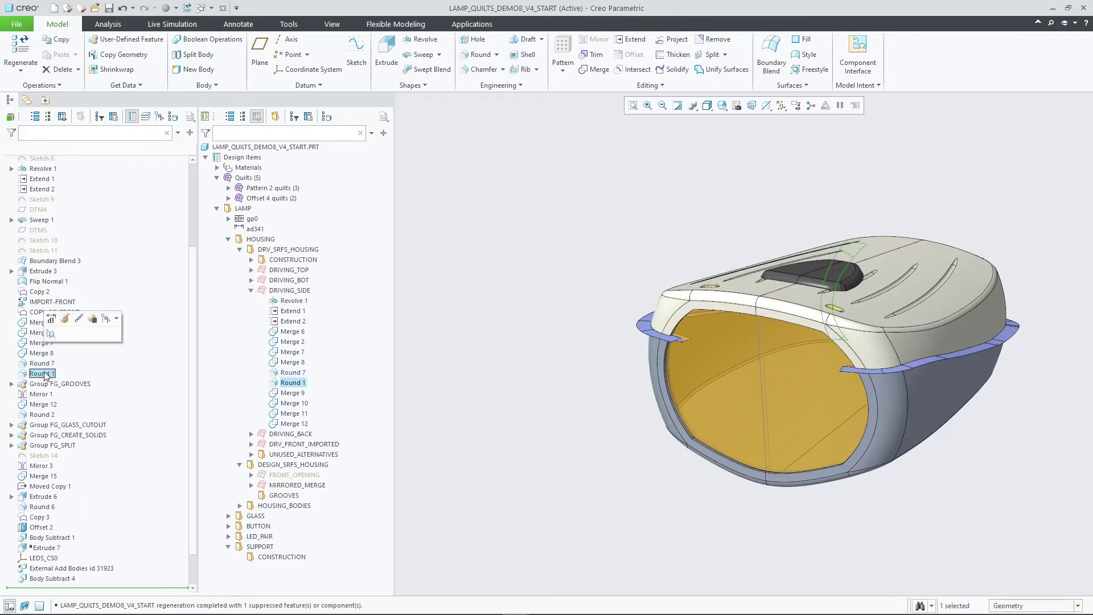
- Pick the lower and upper LED slots on the model to autolocate LED-1- and LED-2- in the tree
{"action": "left_click", "coordinate": [451, 329]}
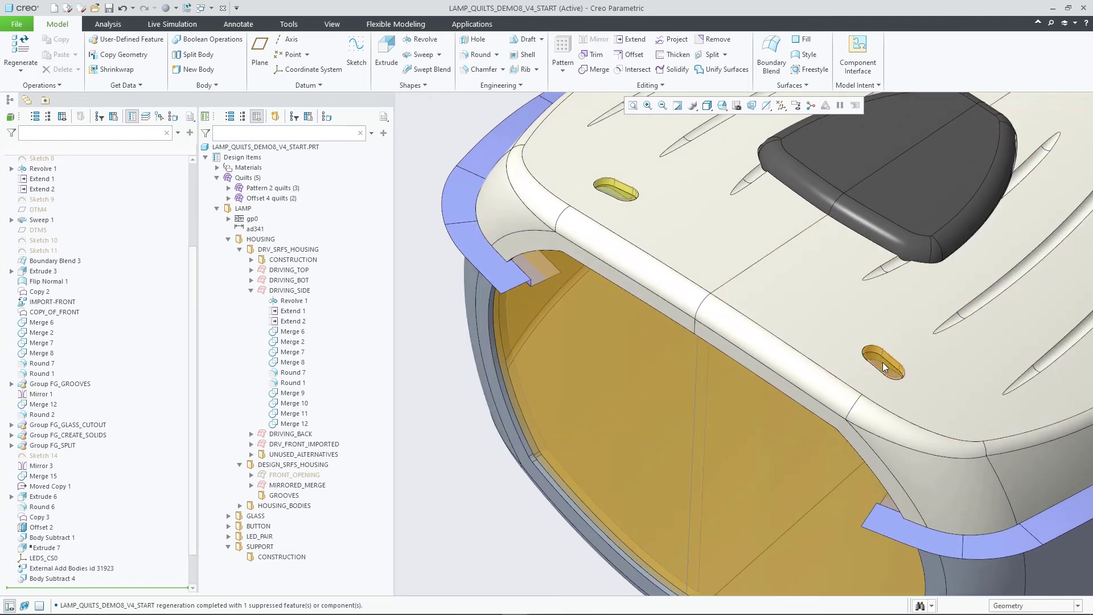
{"action": "left_click", "coordinate": [882, 364]}
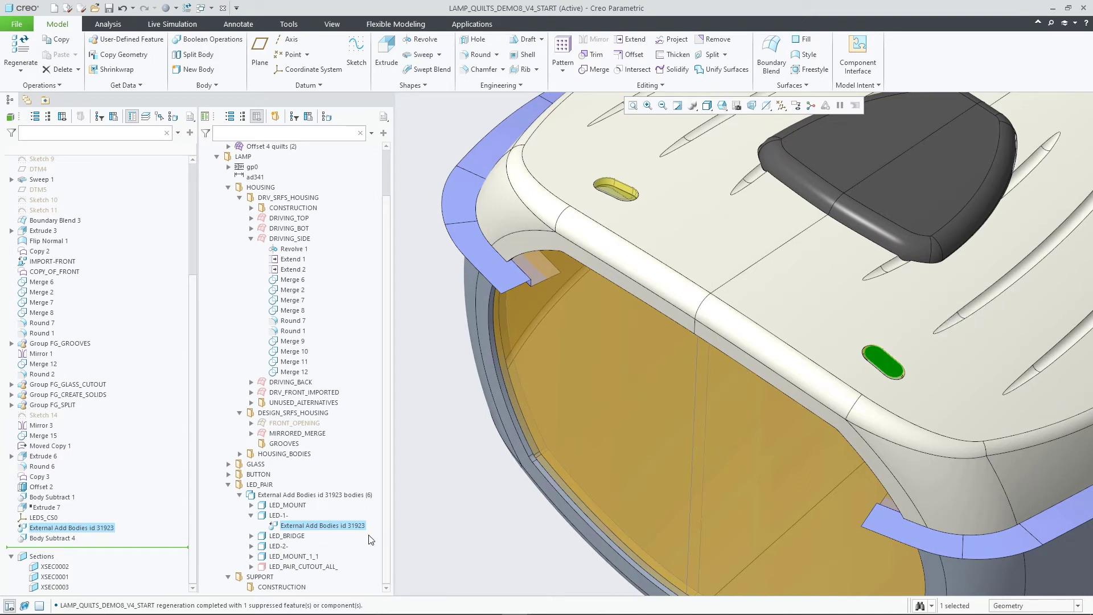
{"action": "left_click", "coordinate": [278, 519]}
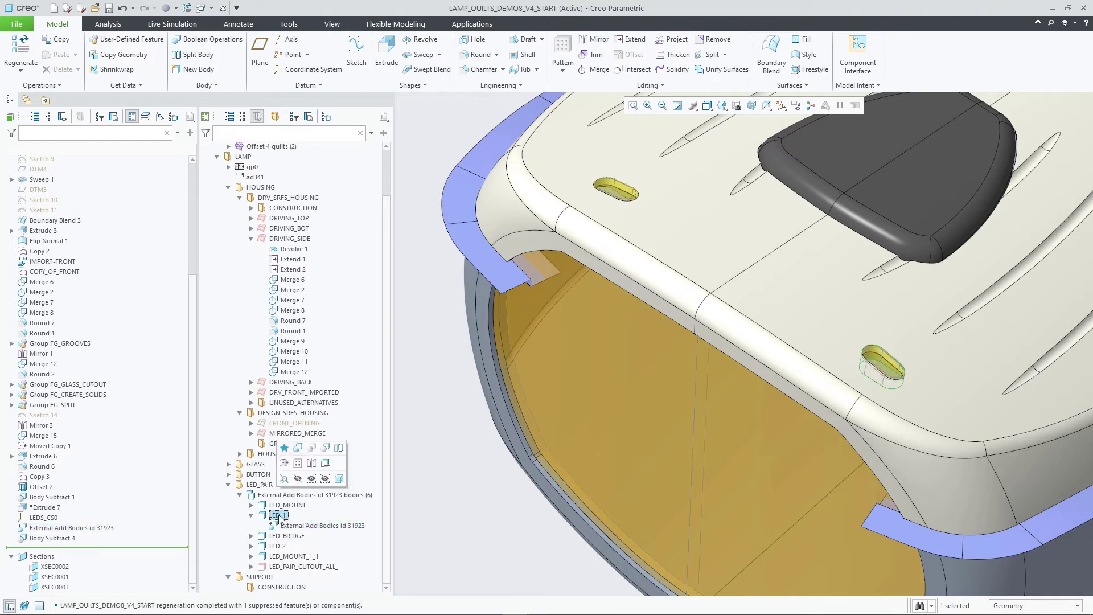
{"action": "left_click", "coordinate": [622, 195]}
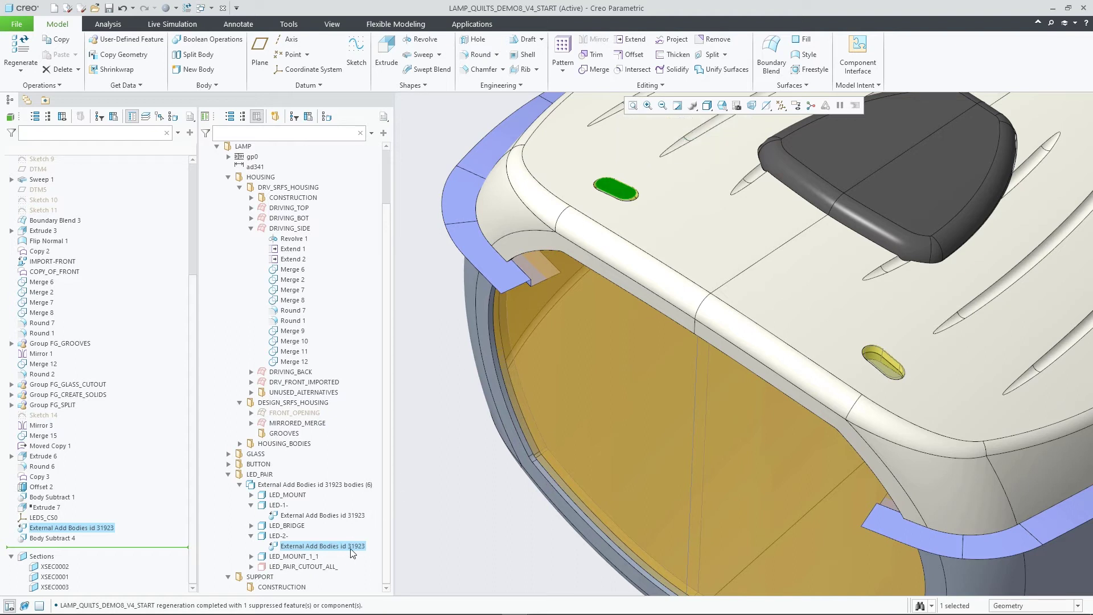
{"action": "left_click", "coordinate": [274, 537]}
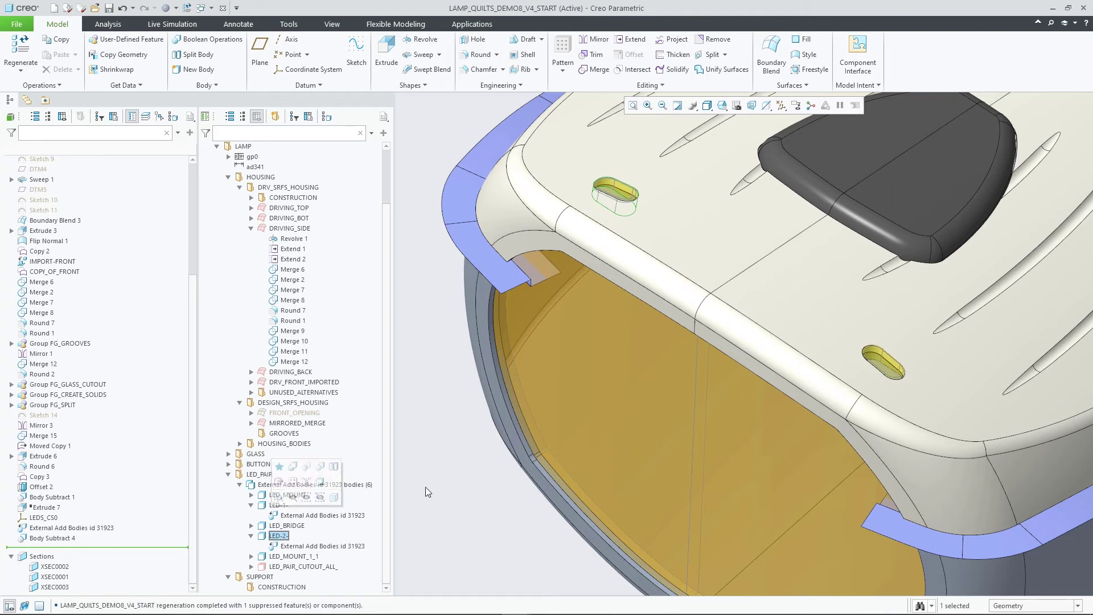
- Apply the Bodies, Hidden Items and Quilts tree queries, then remove Hidden Items
{"action": "left_click", "coordinate": [449, 479]}
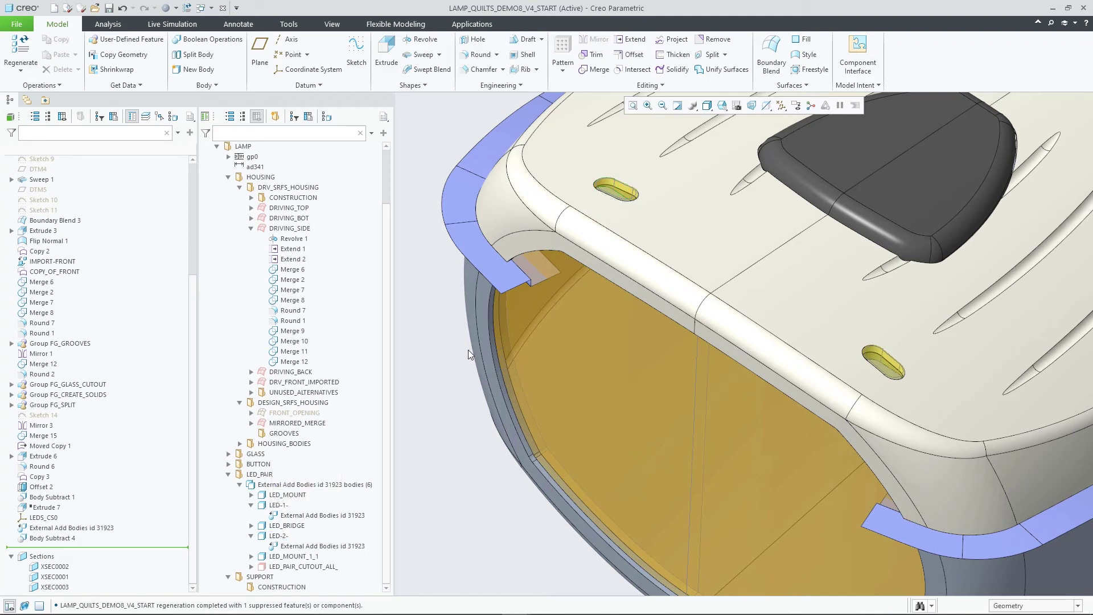
{"action": "left_click", "coordinate": [372, 134]}
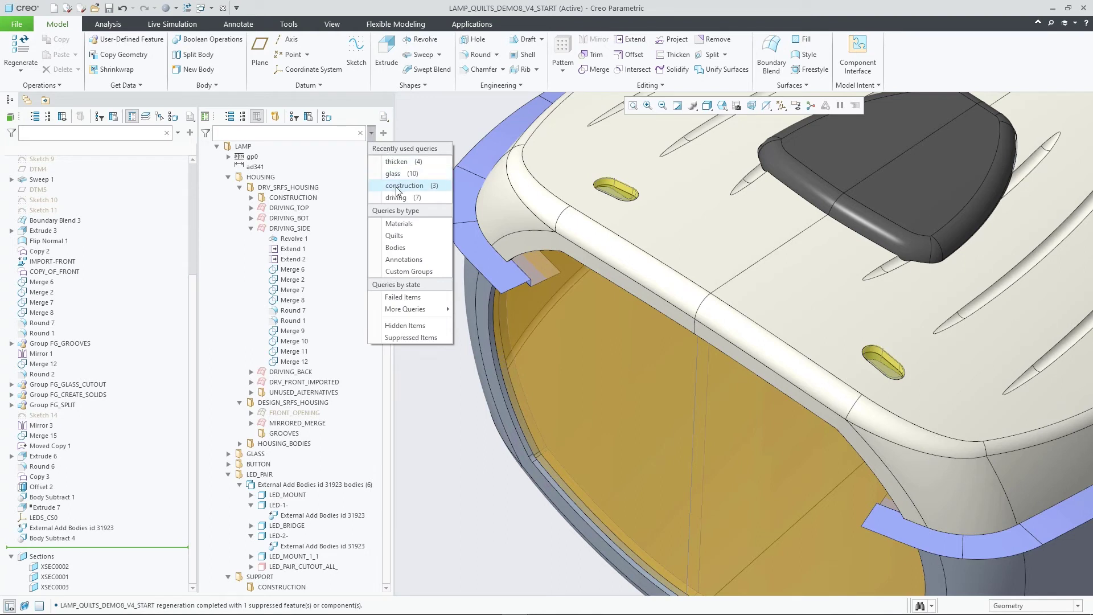
{"action": "left_click", "coordinate": [397, 251]}
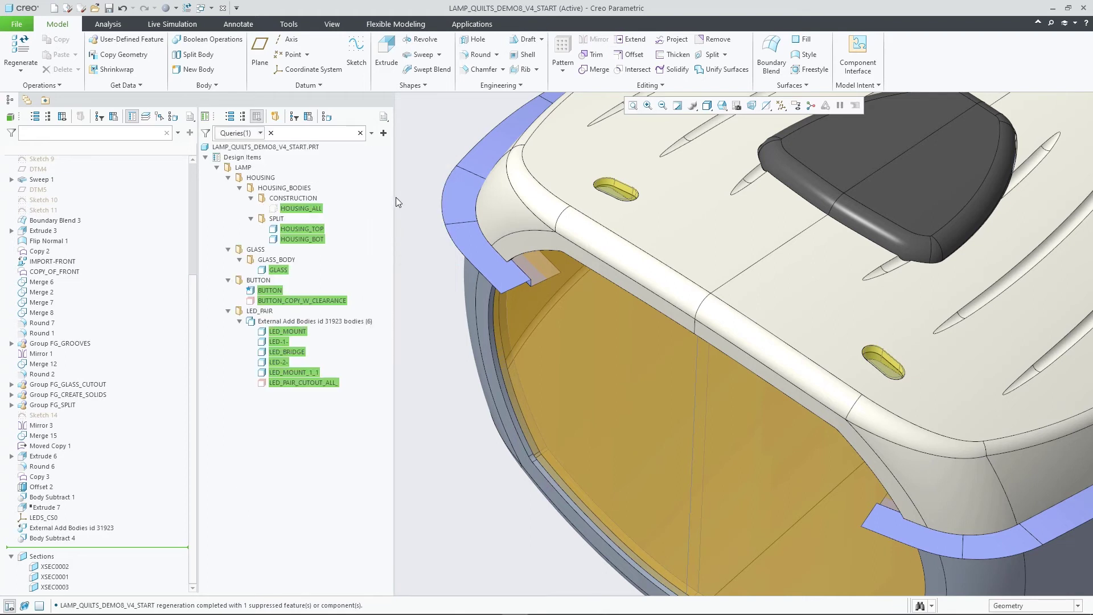
{"action": "left_click", "coordinate": [371, 133]}
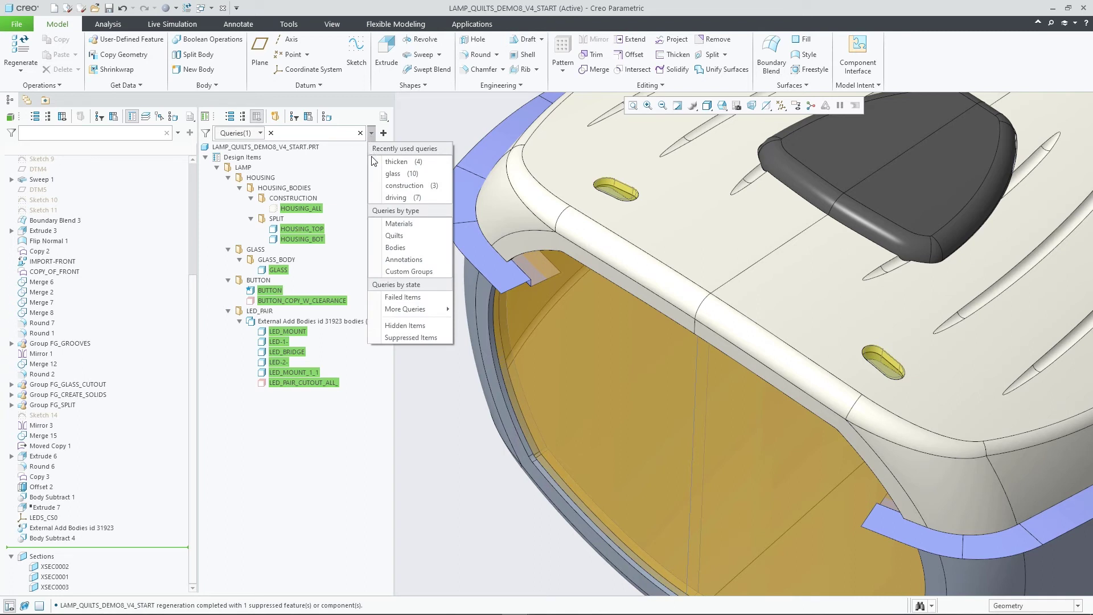
{"action": "left_click", "coordinate": [390, 325]}
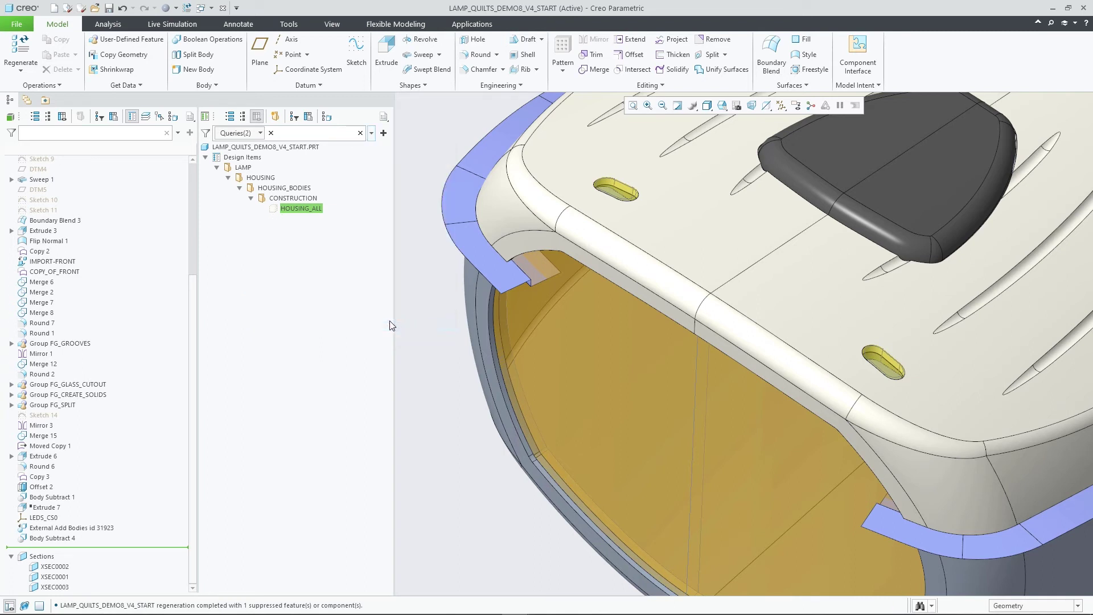
{"action": "left_click", "coordinate": [371, 133]}
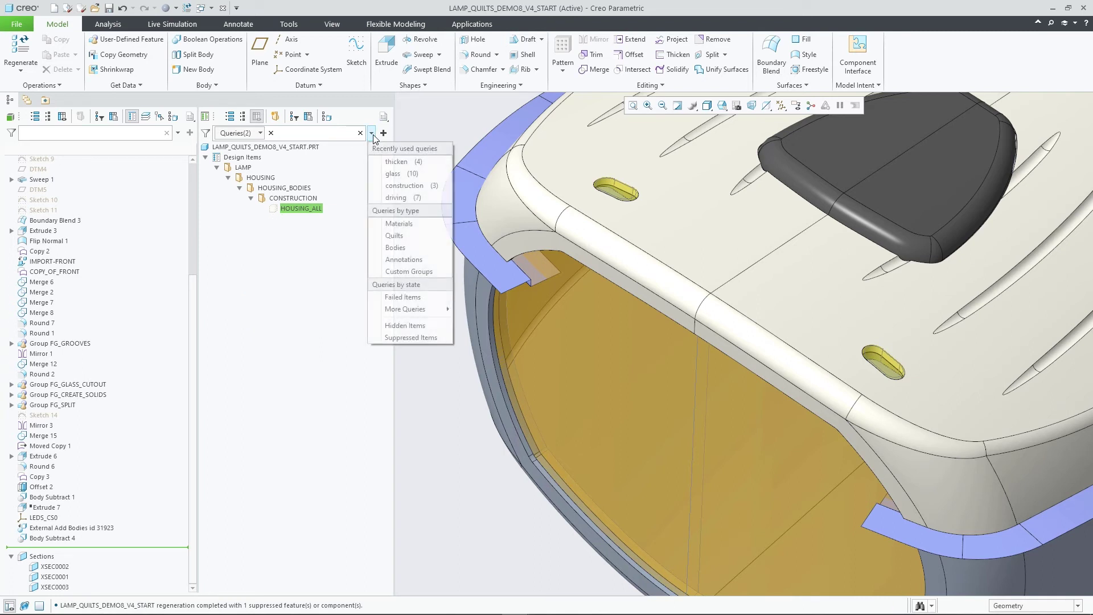
{"action": "left_click", "coordinate": [394, 236]}
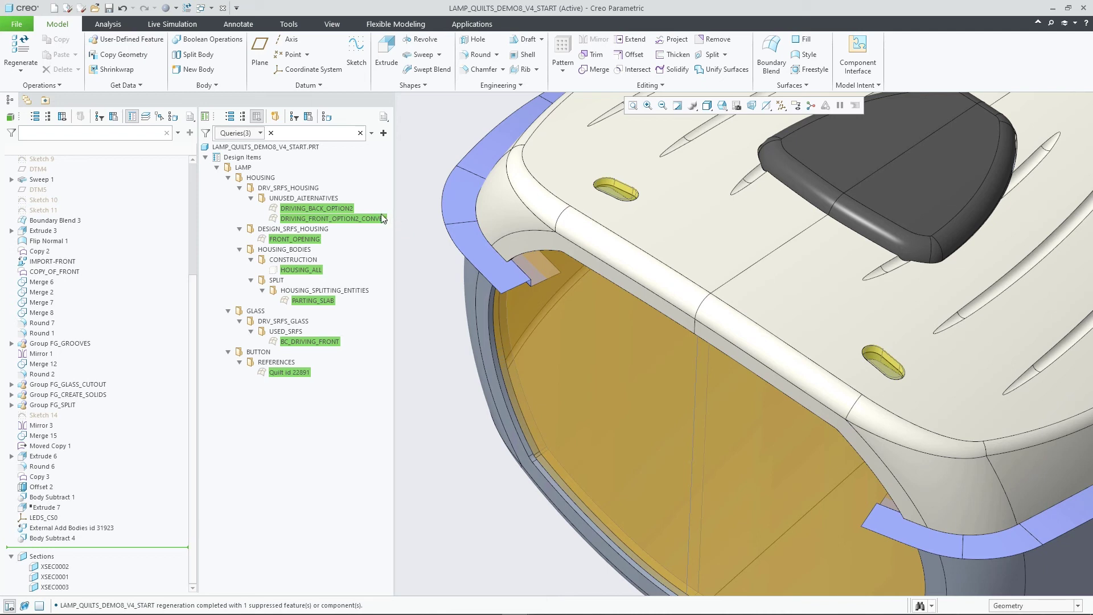
{"action": "left_click", "coordinate": [260, 134]}
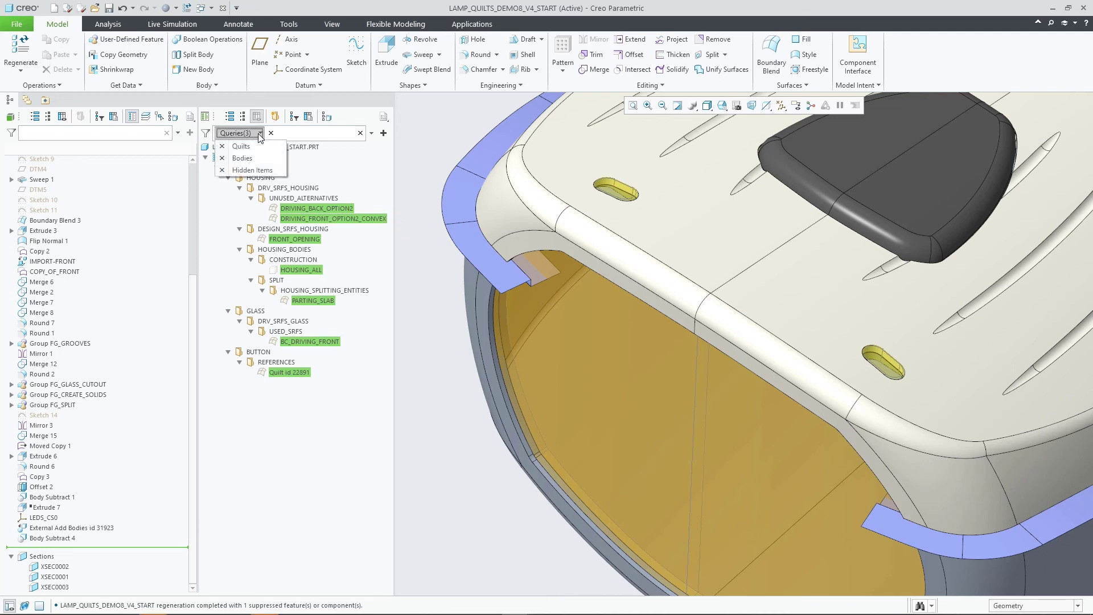
{"action": "left_click", "coordinate": [222, 172]}
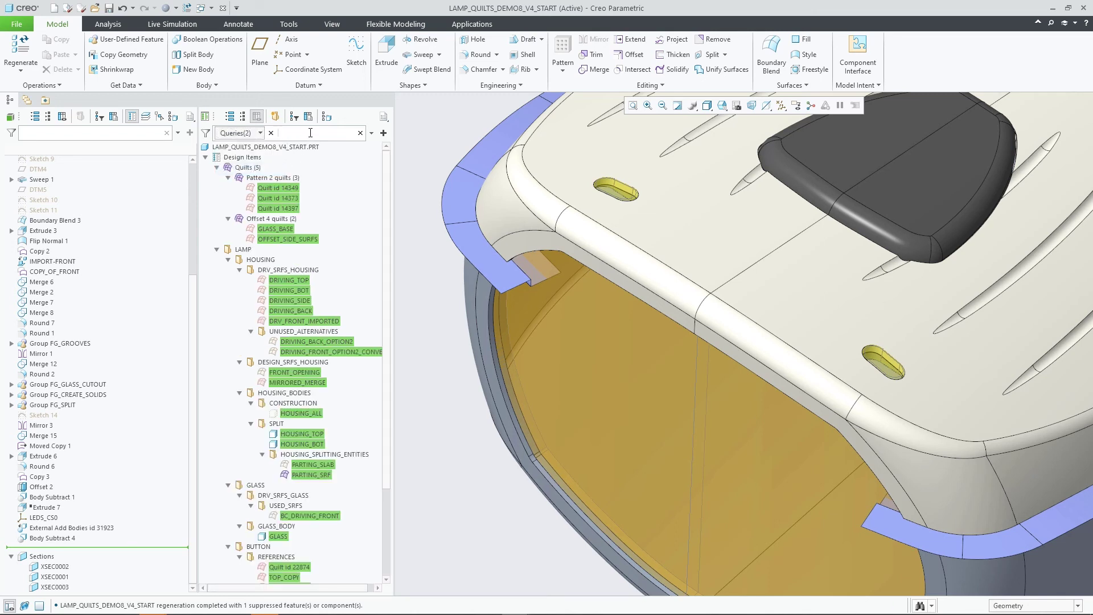
- Search the filtered tree for 'glass' to list only GLASS_BASE and GLASS
{"action": "type", "text": "hous"}
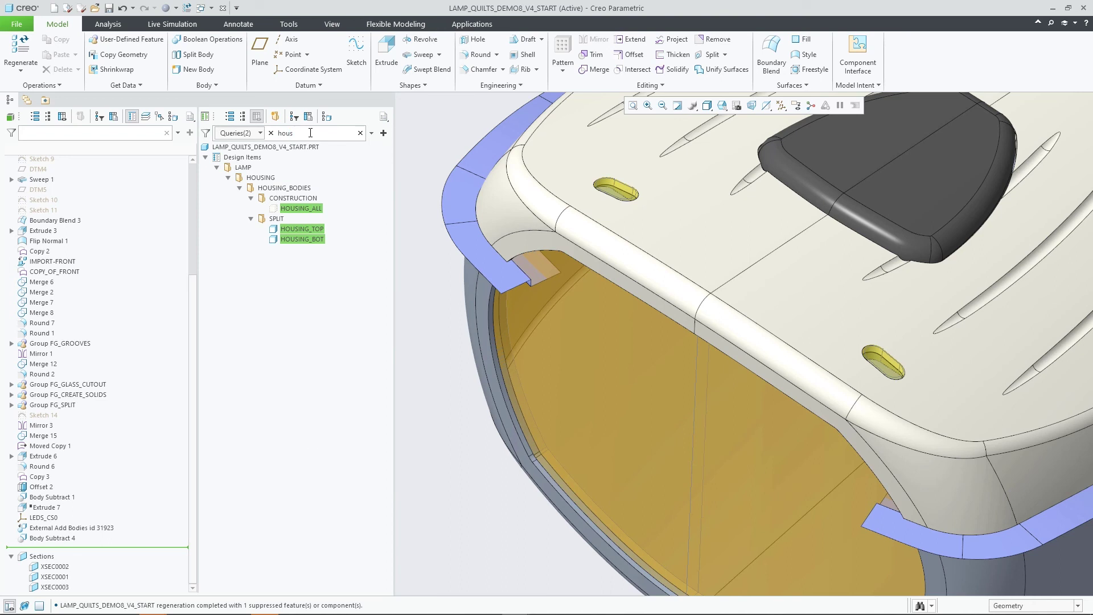
{"action": "key", "text": "BackSpace"}
{"action": "key", "text": "BackSpace"}
{"action": "key", "text": "BackSpace"}
{"action": "key", "text": "BackSpace"}
{"action": "type", "text": "glass"}
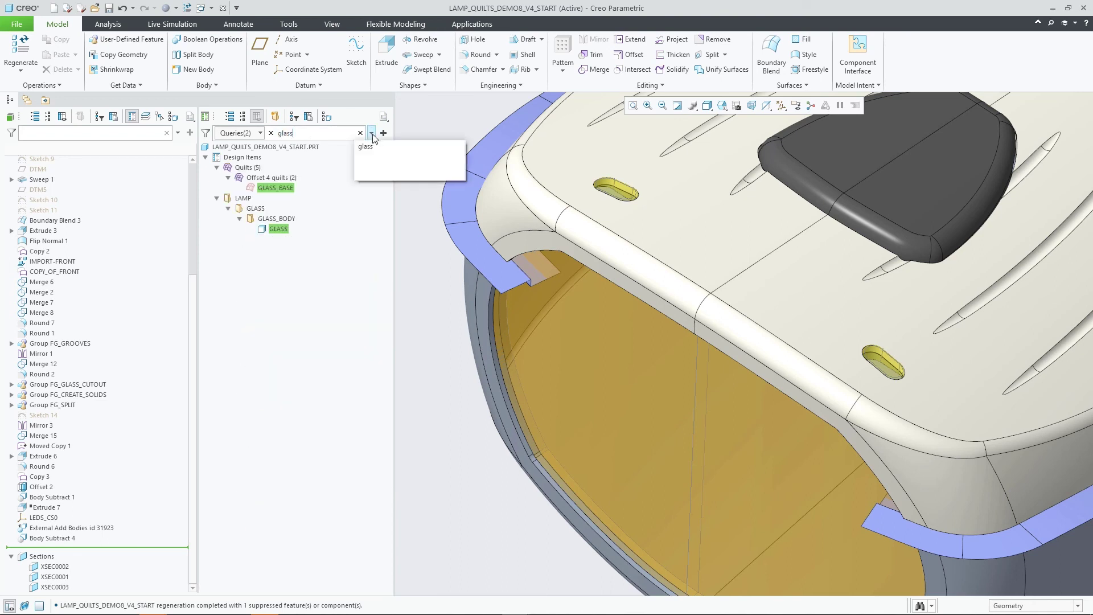
{"action": "left_click", "coordinate": [372, 133]}
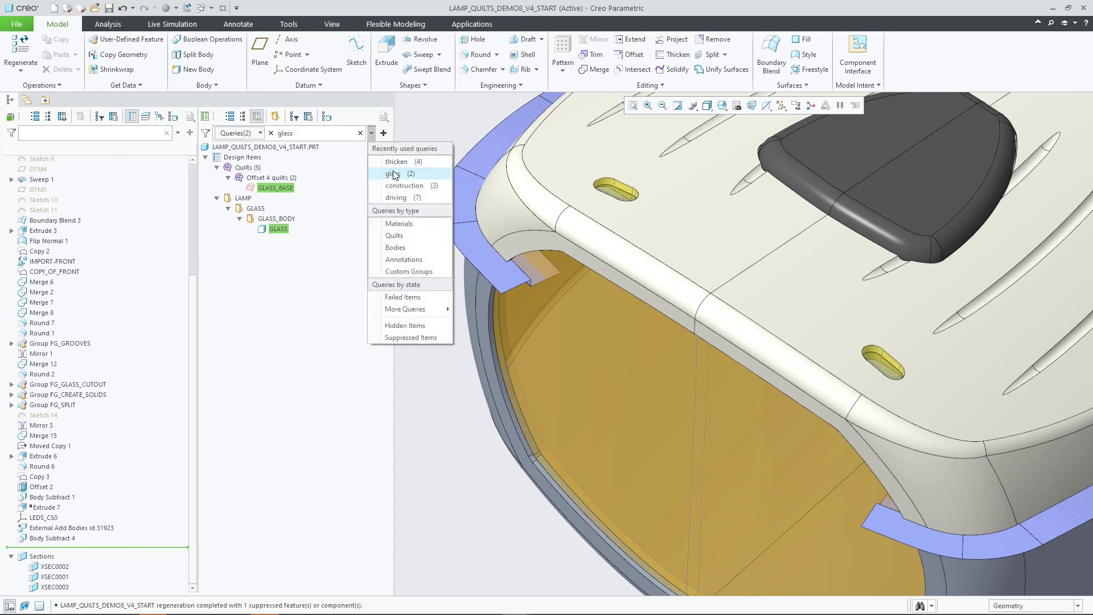